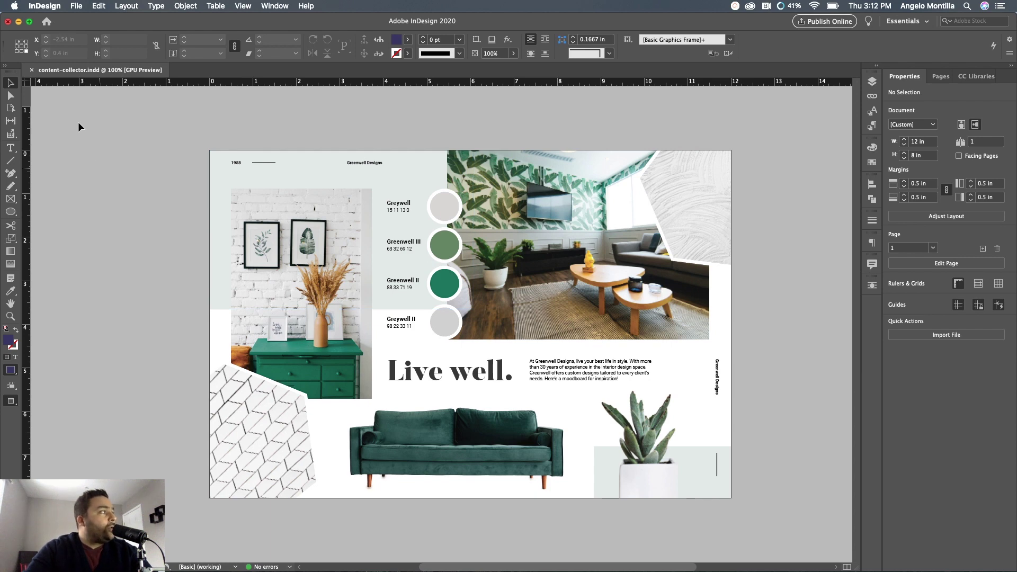
Step: Create a new blank document at the default 12×8 in size
left_click(76, 7)
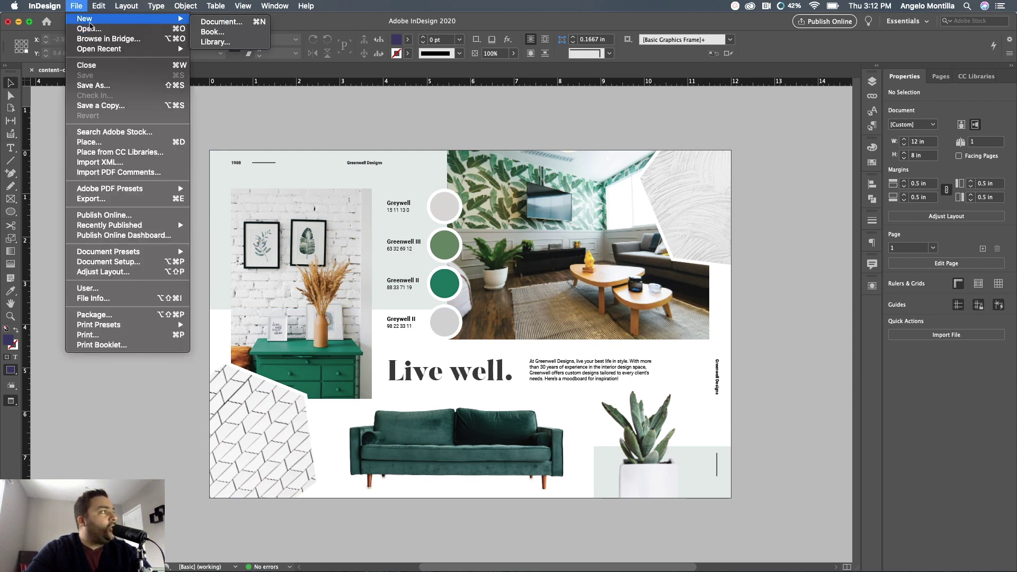
left_click(222, 23)
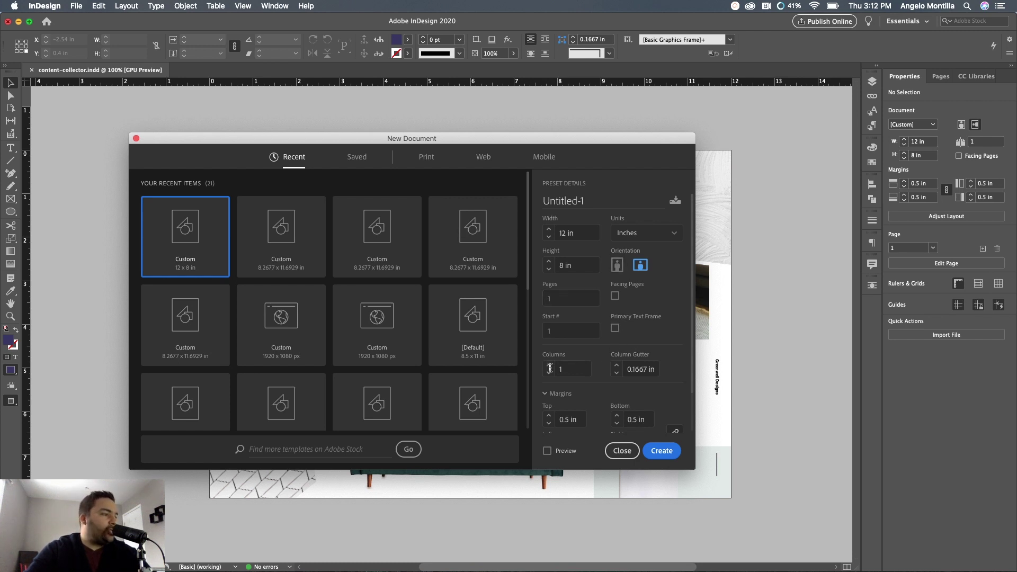
left_click(672, 457)
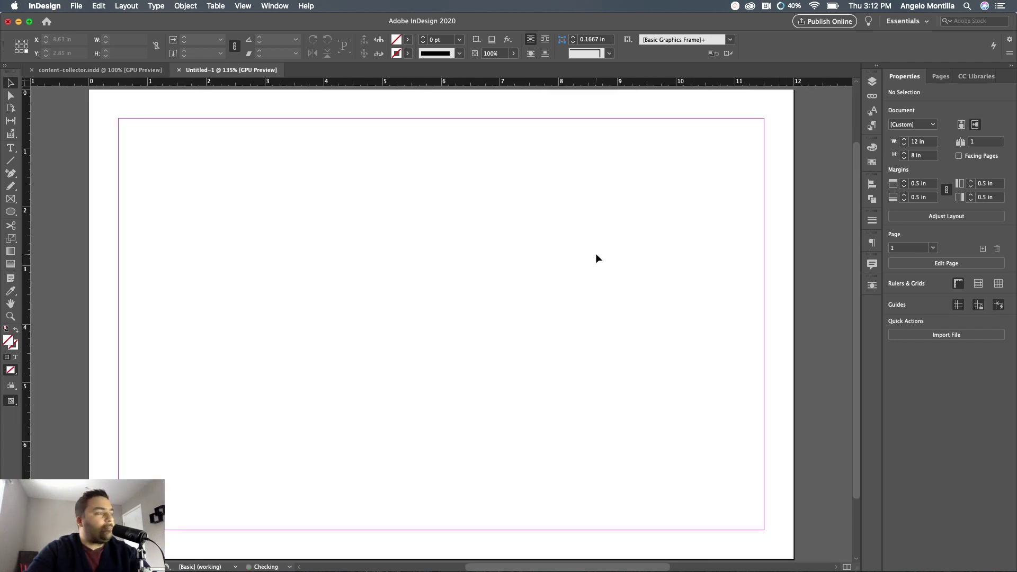
Step: Zoom out on the blank page, then return to content-collector.indd and show the content tools
key("super+minus")
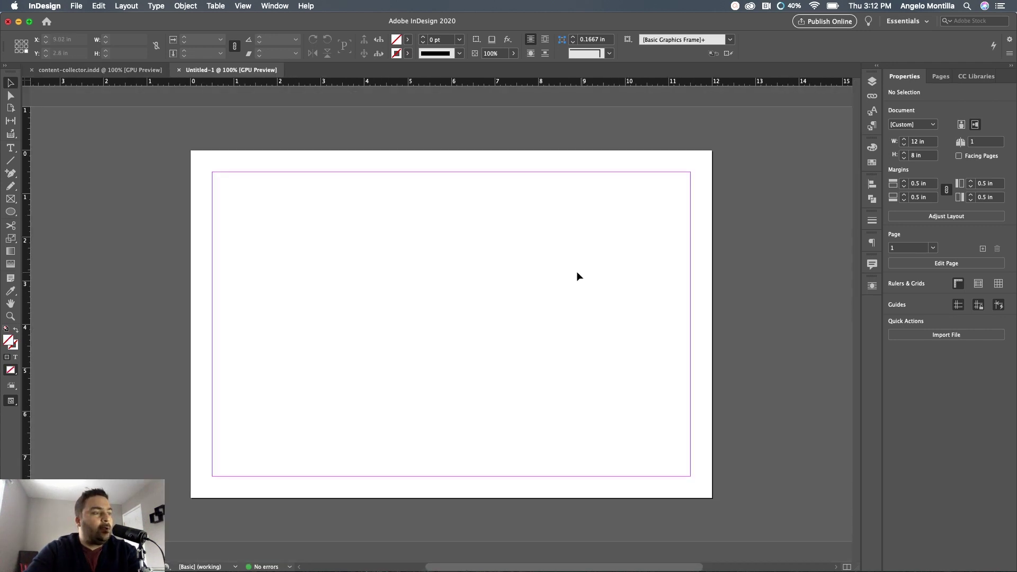
left_click_drag(513, 299, 575, 281)
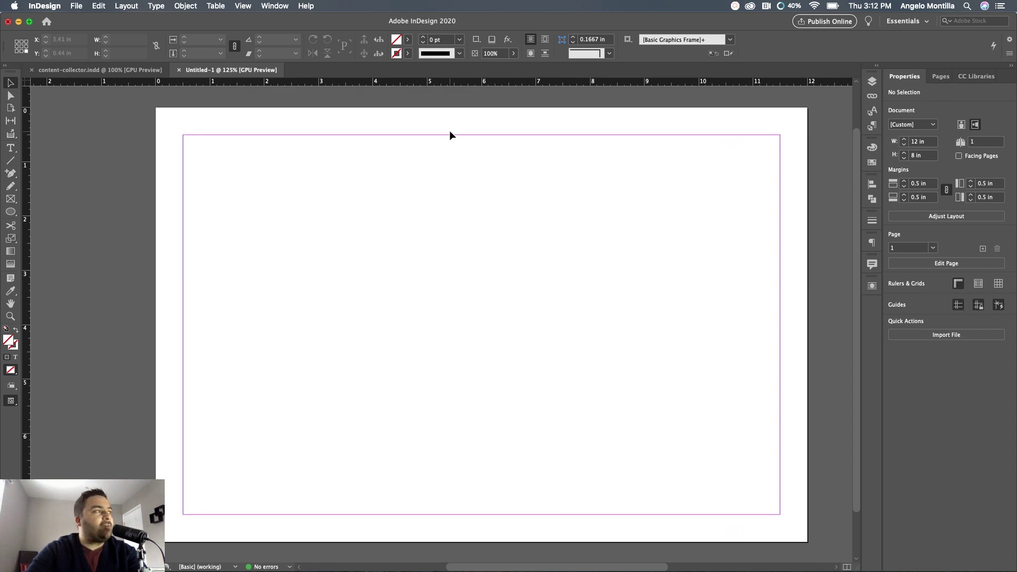
left_click(130, 71)
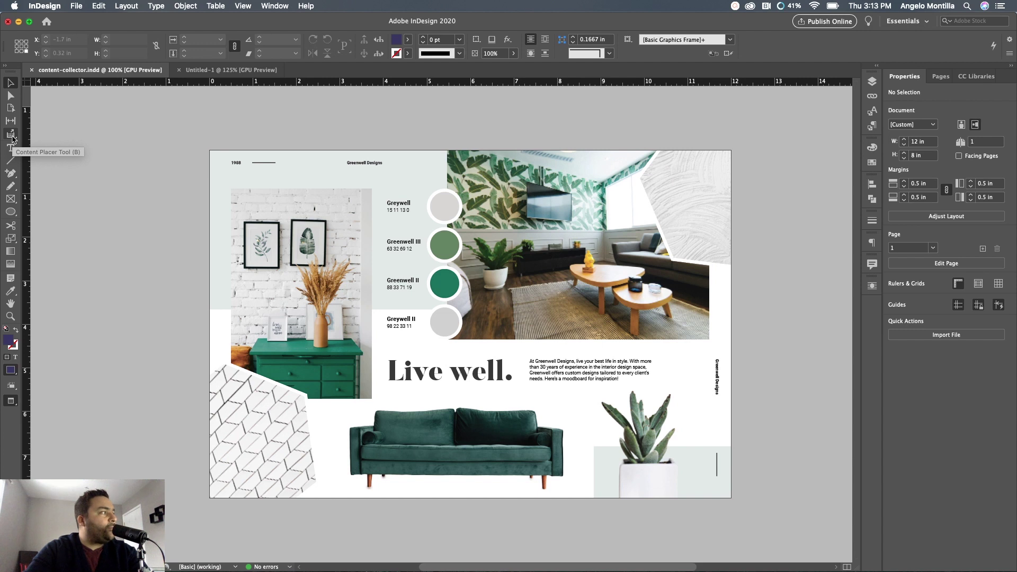
left_click(11, 136)
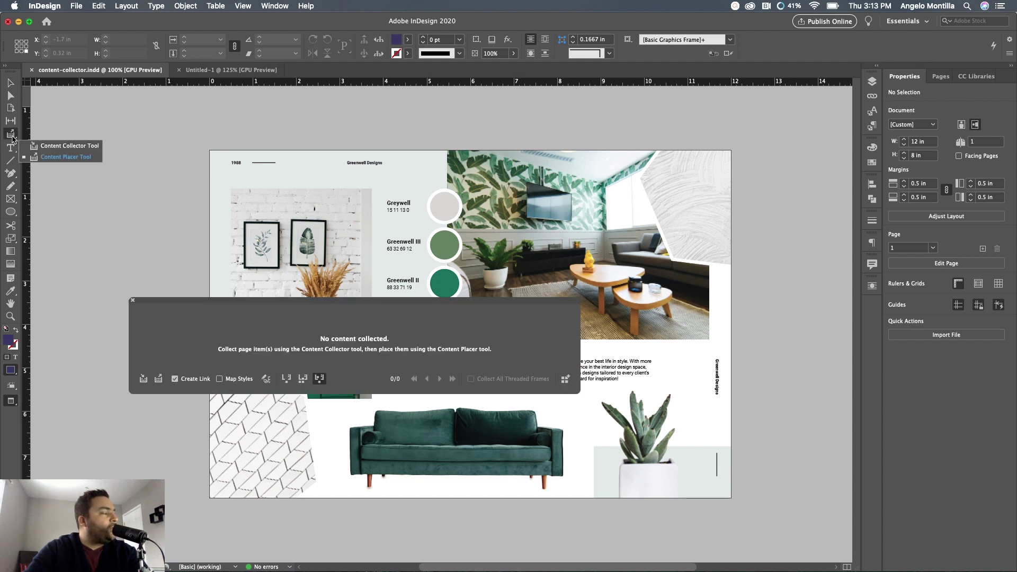
Step: Select the Content Collector tool, toggling to the Placer and back with B
left_click(68, 146)
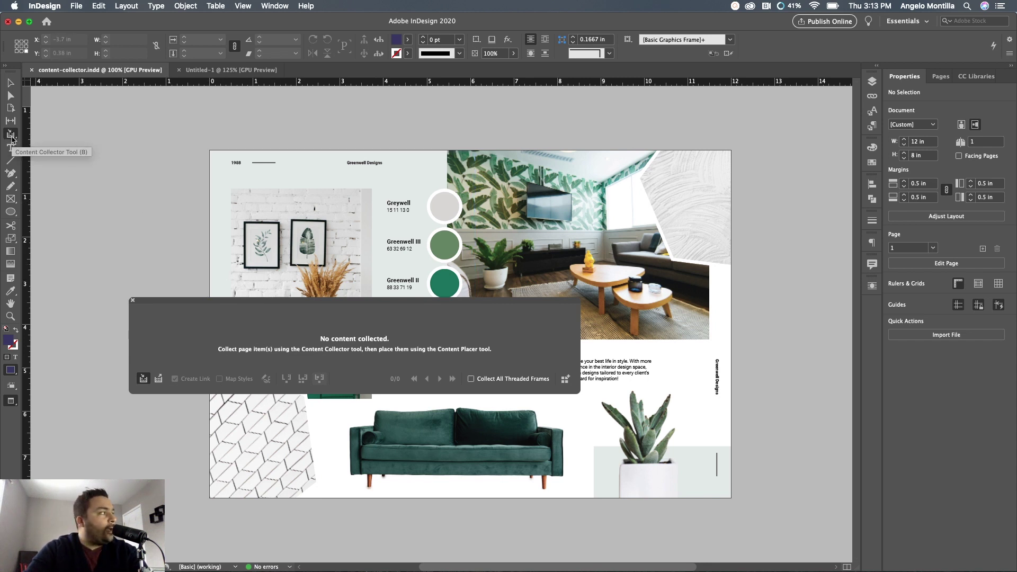
key("b")
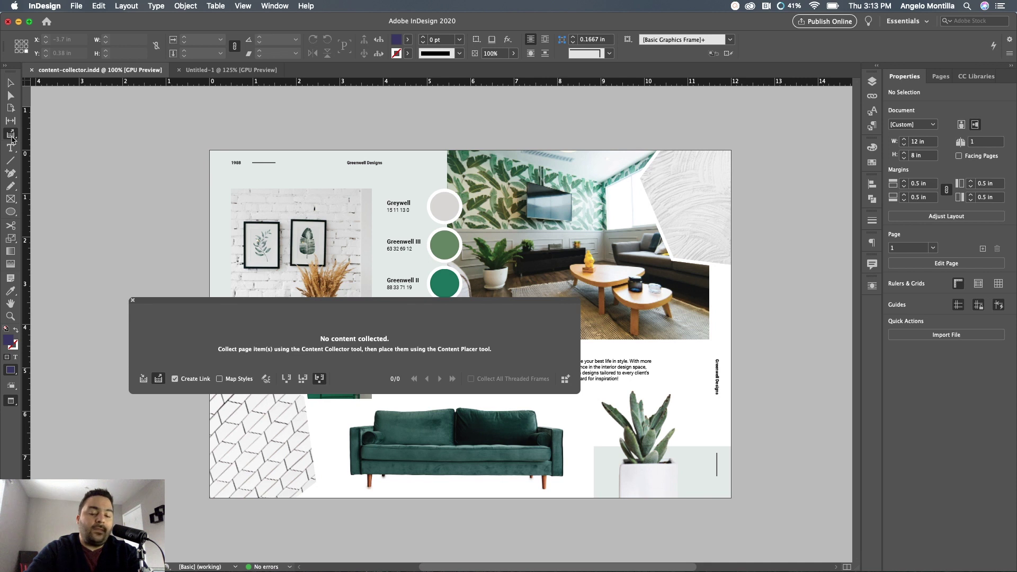
key("b")
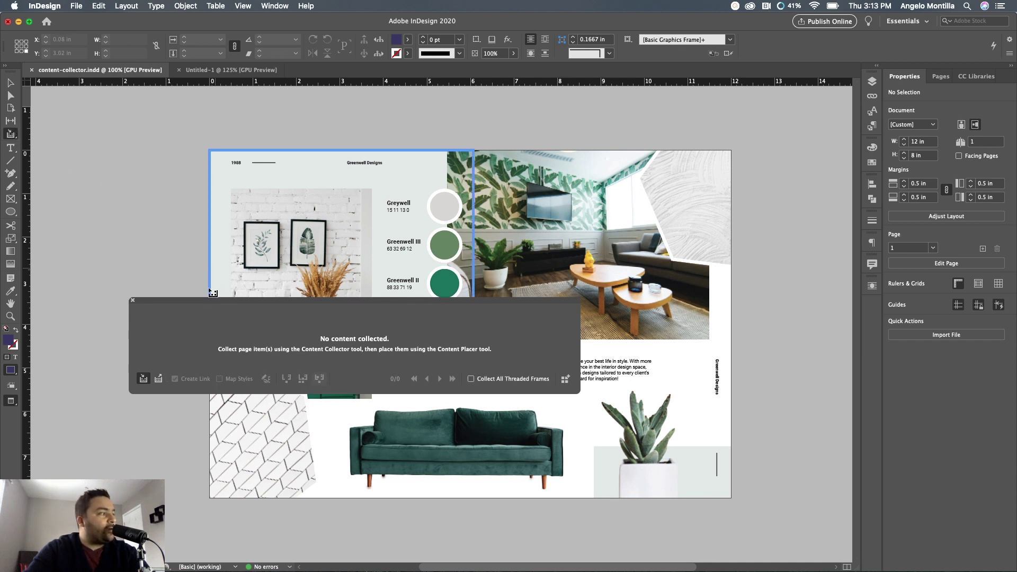
Step: Move the Content Conveyor below the page and collect the dresser photo
left_click_drag(201, 301, 340, 294)
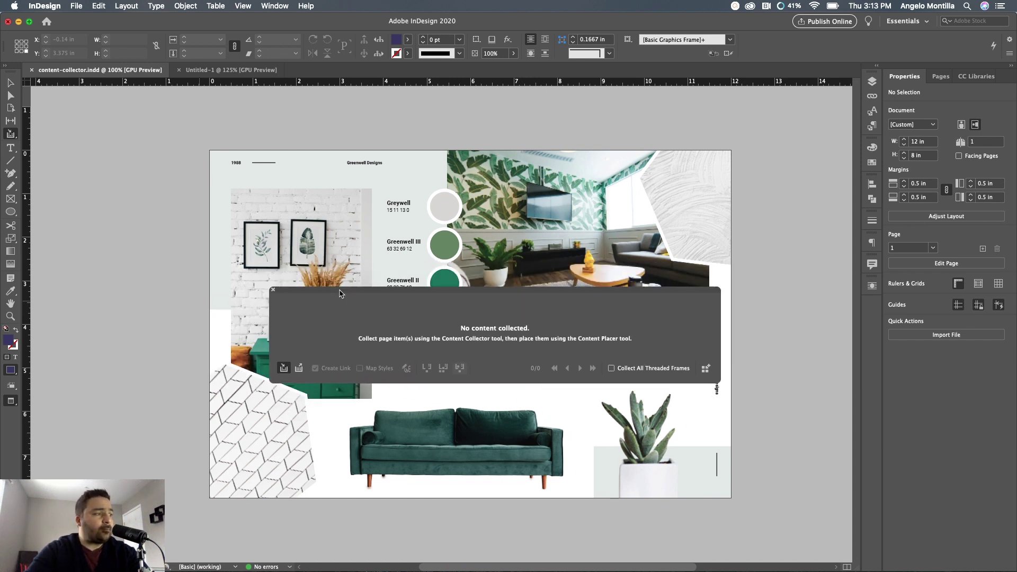
left_click_drag(337, 291, 348, 455)
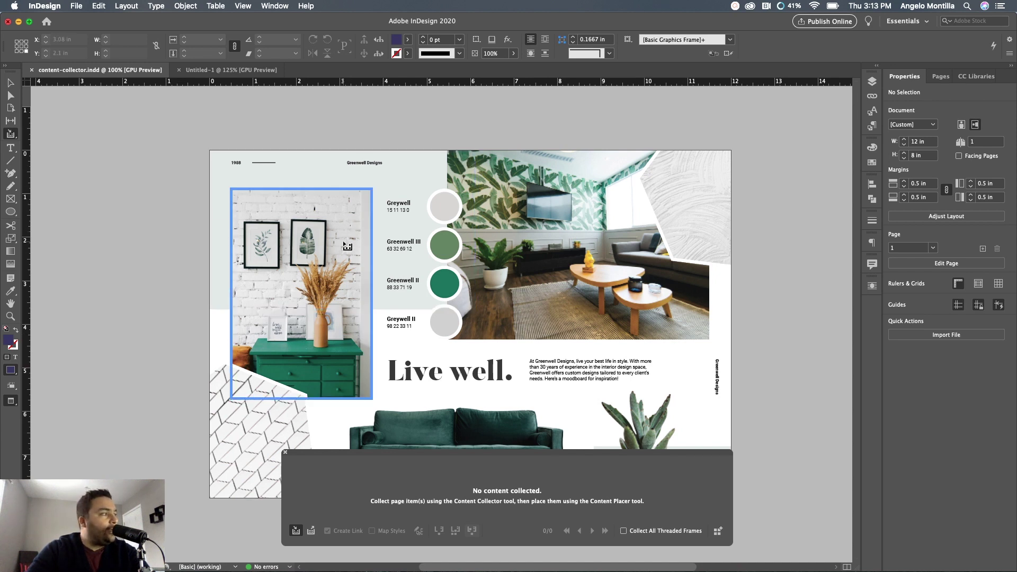
left_click(296, 264)
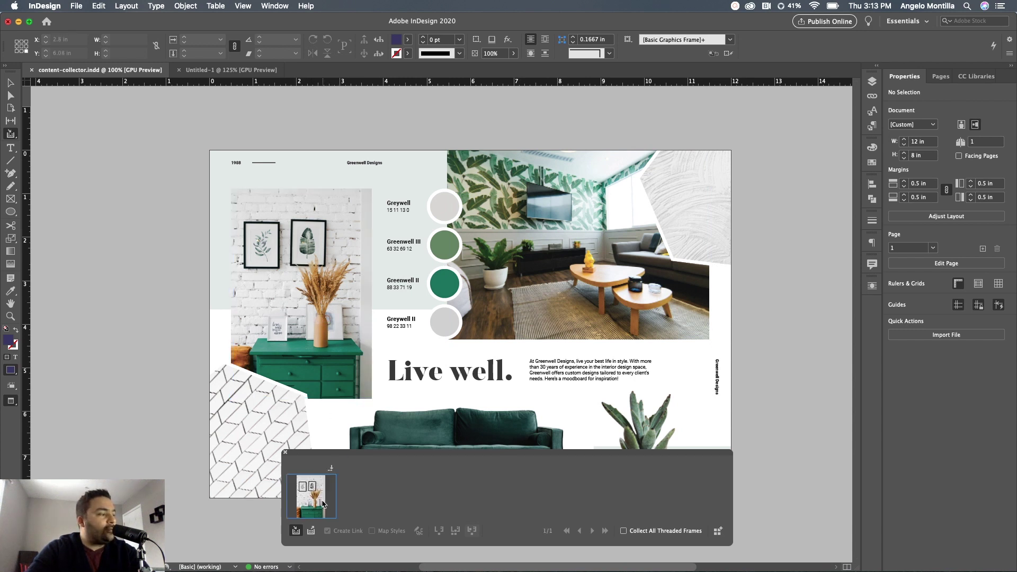
Step: Collect the living-room photo, the hexagon pattern and the green sofa image
left_click(589, 234)
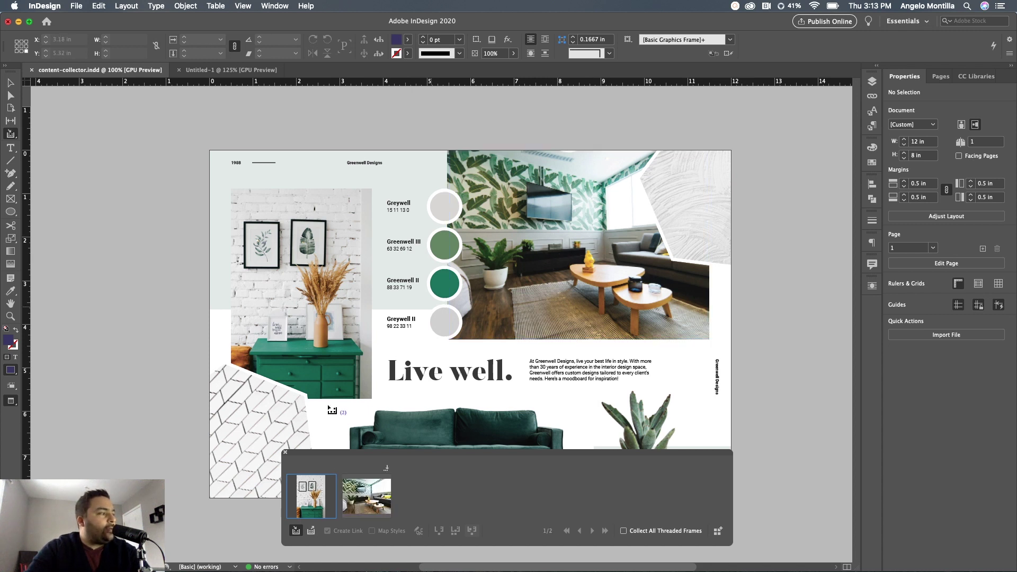
left_click(251, 416)
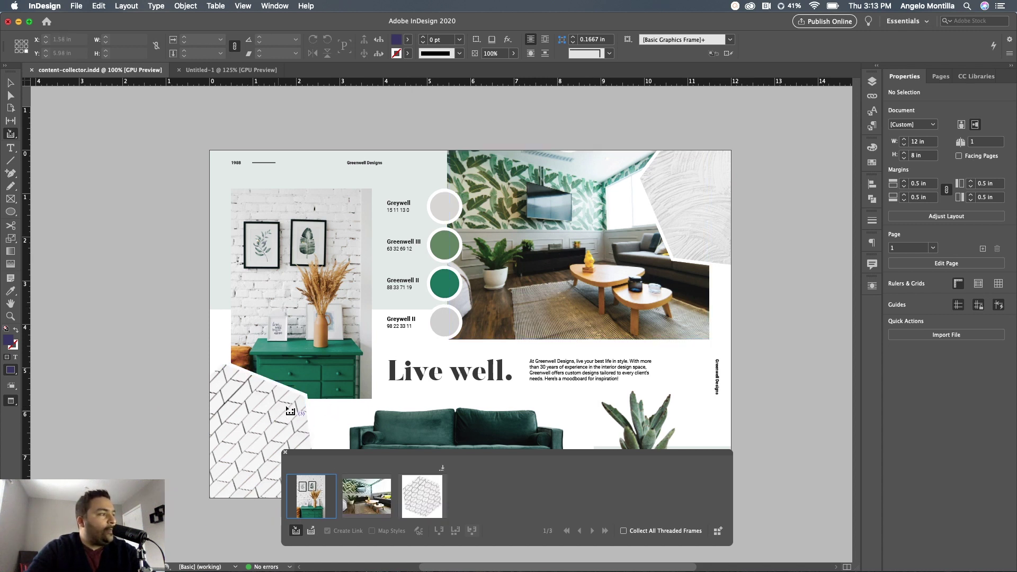
left_click(421, 417)
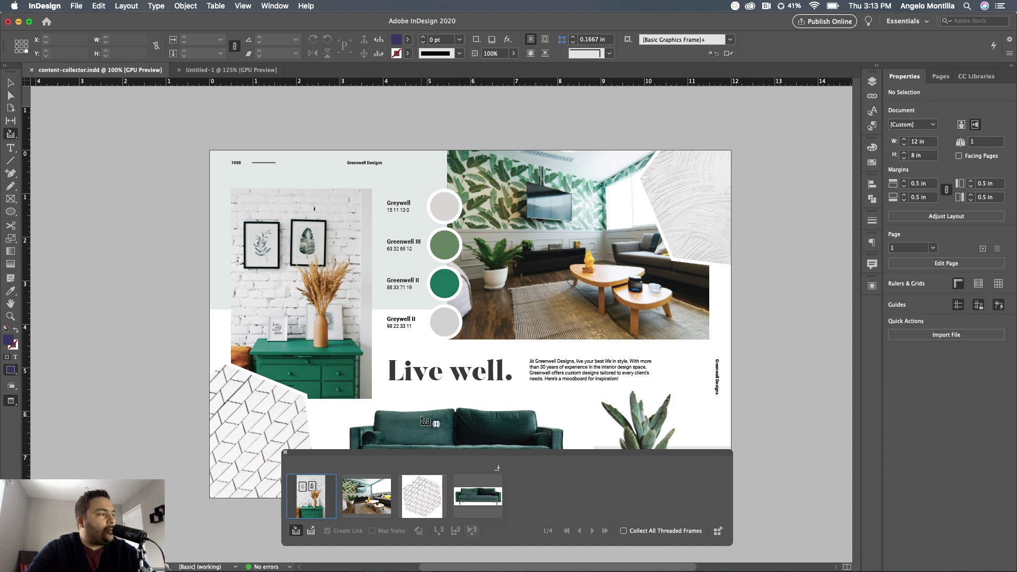
Step: Collect the Greywell, Greenwell III, Greenwell II and Greywell II circles, then switch to Untitled-1
left_click(451, 212)
left_click(446, 244)
left_click(445, 283)
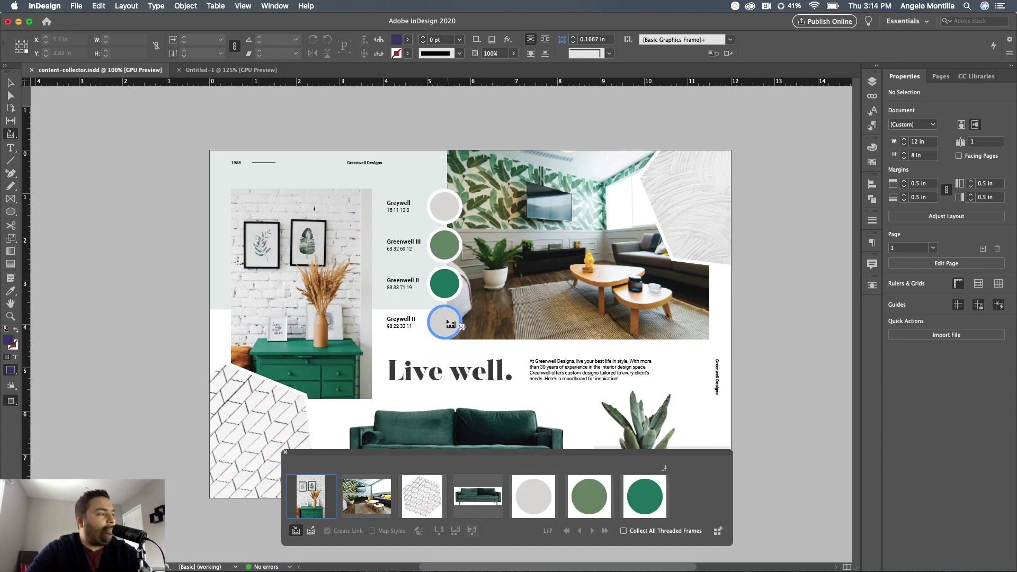
left_click(445, 322)
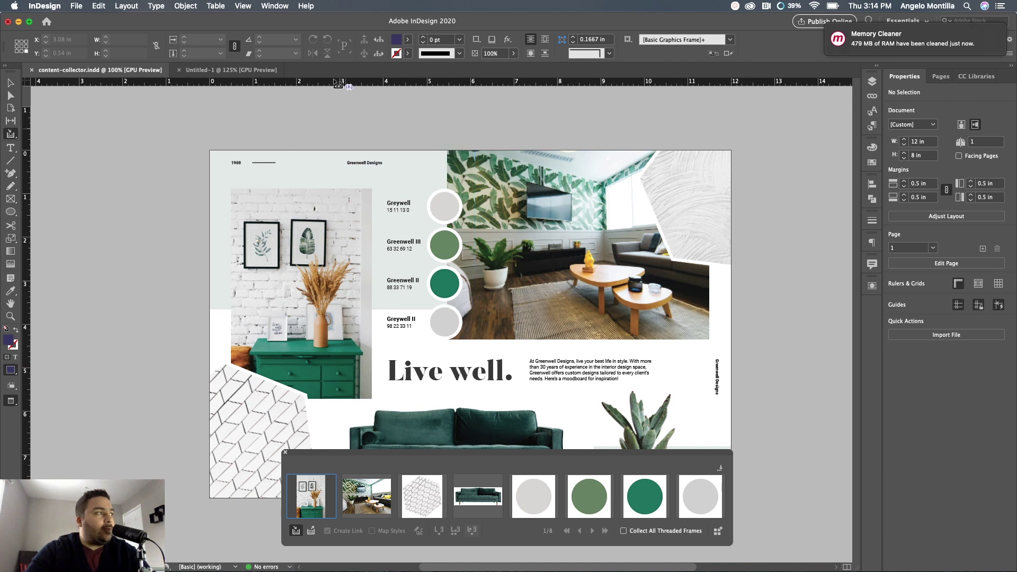
left_click(235, 72)
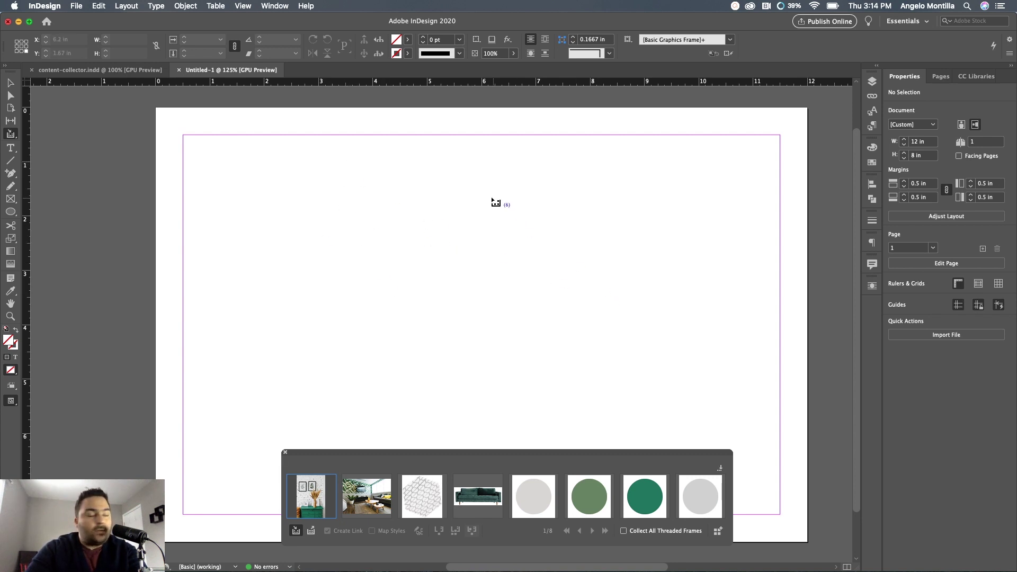
Step: Switch to the Content Placer and place the dresser photo at the page's top-left corner
left_click(12, 135)
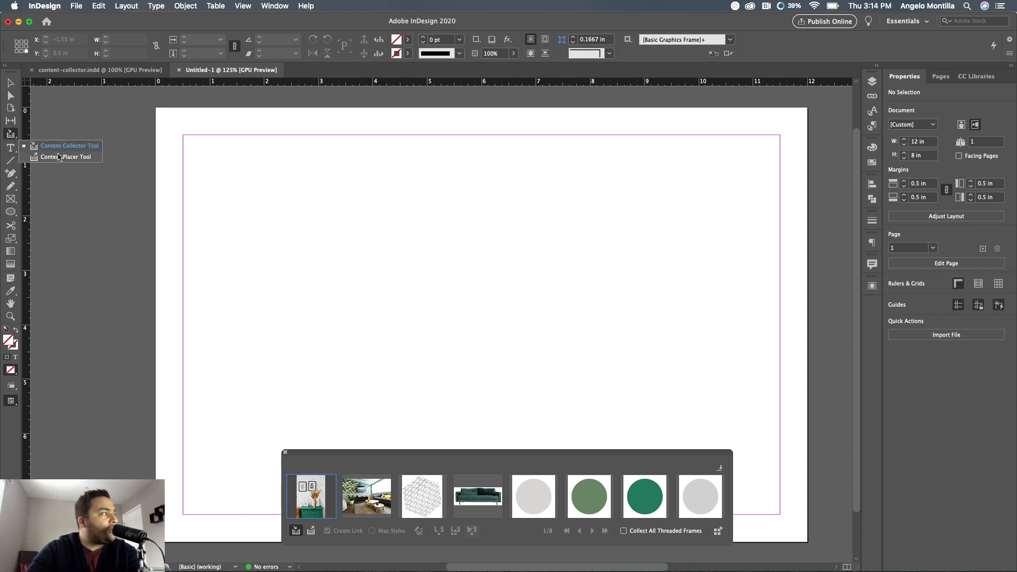
left_click(59, 156)
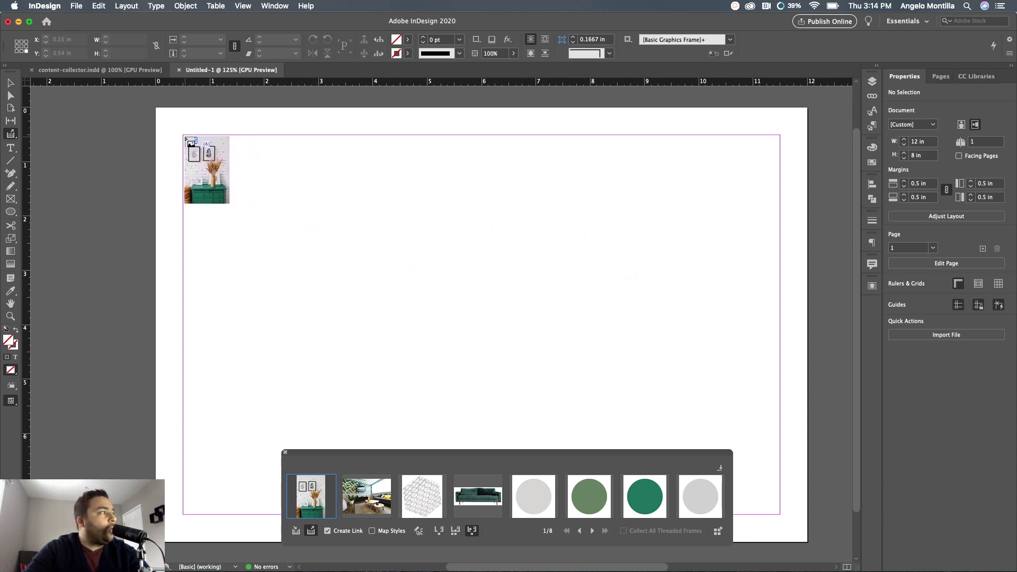
left_click_drag(187, 139, 331, 273)
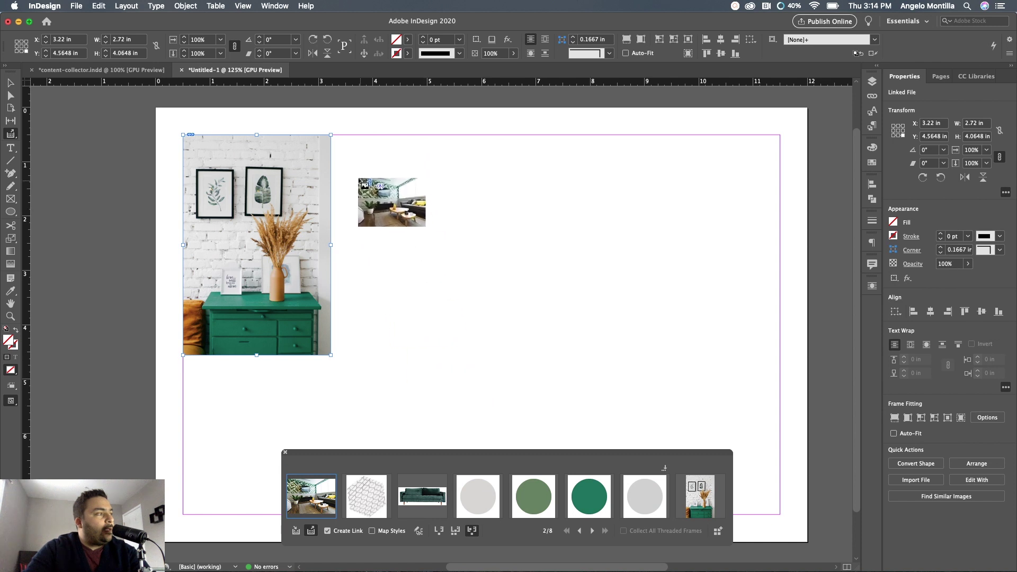
Step: Place the living-room photo in a frame beside the dresser photo
scroll(366, 284, "down", 3)
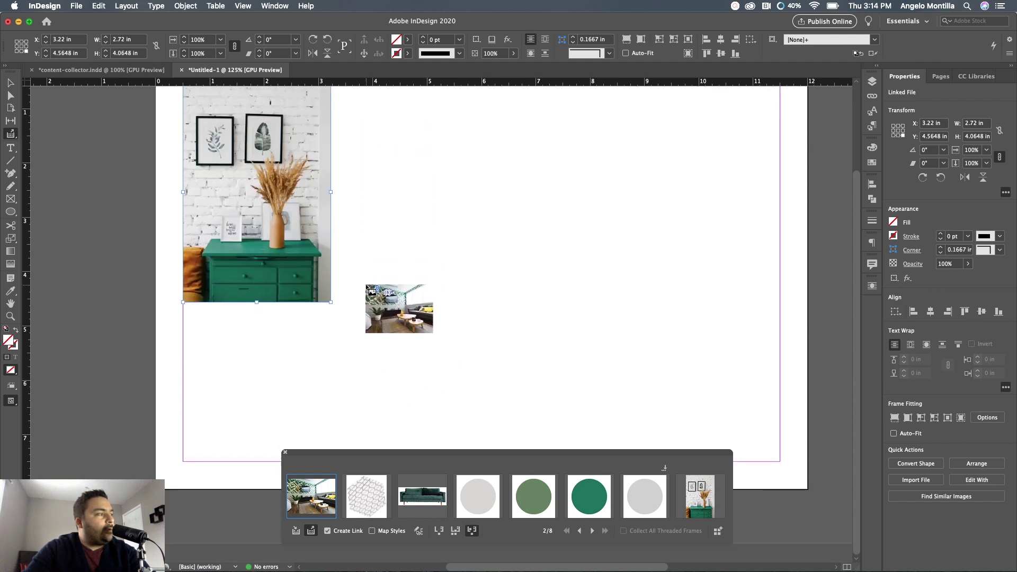
scroll(371, 290, "up", 5)
mouse_move(351, 188)
left_mouse_down()
mouse_move(432, 246)
mouse_move(601, 295)
mouse_move(546, 275)
left_mouse_up()
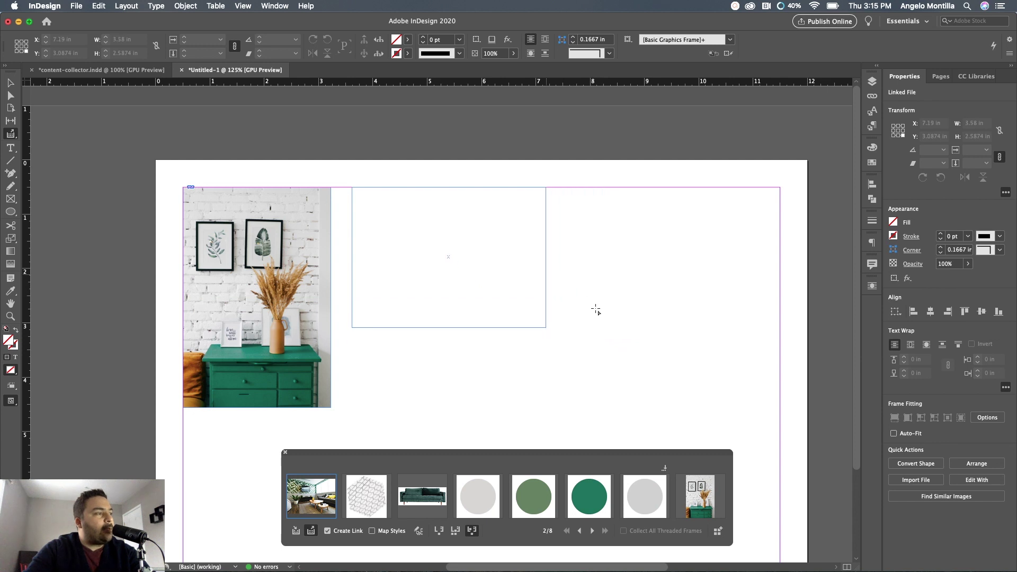
Step: Place the hexagon pattern into a tilted frame at the upper right
scroll(602, 317, "down", 3)
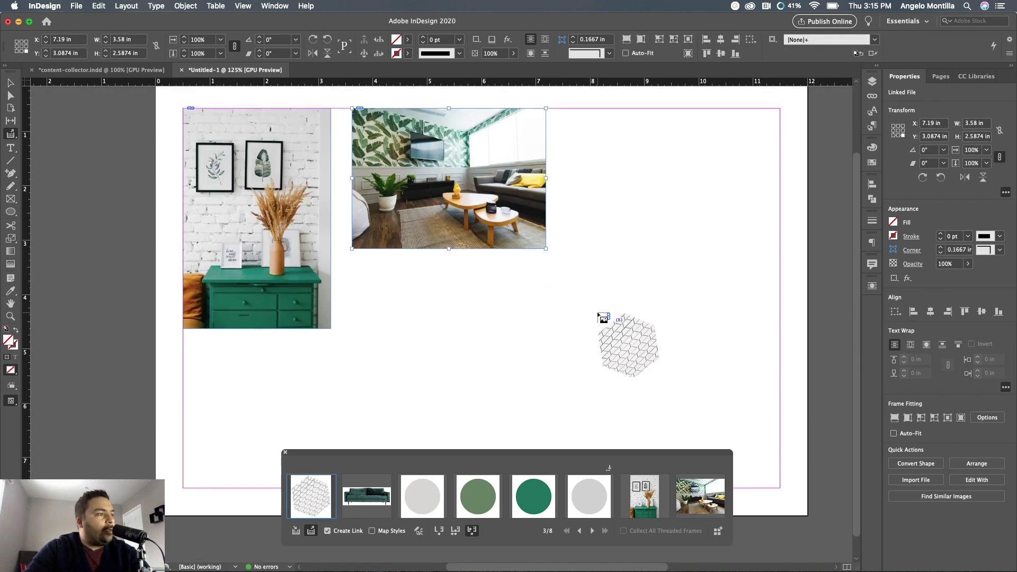
scroll(603, 318, "up", 3)
left_click_drag(694, 133, 830, 279)
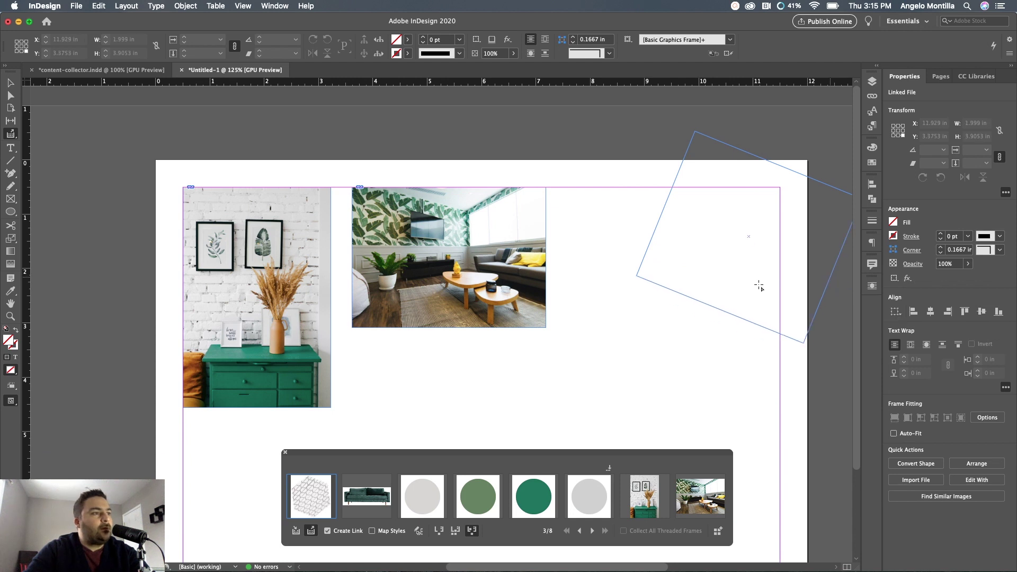
left_click_drag(758, 286, 756, 285)
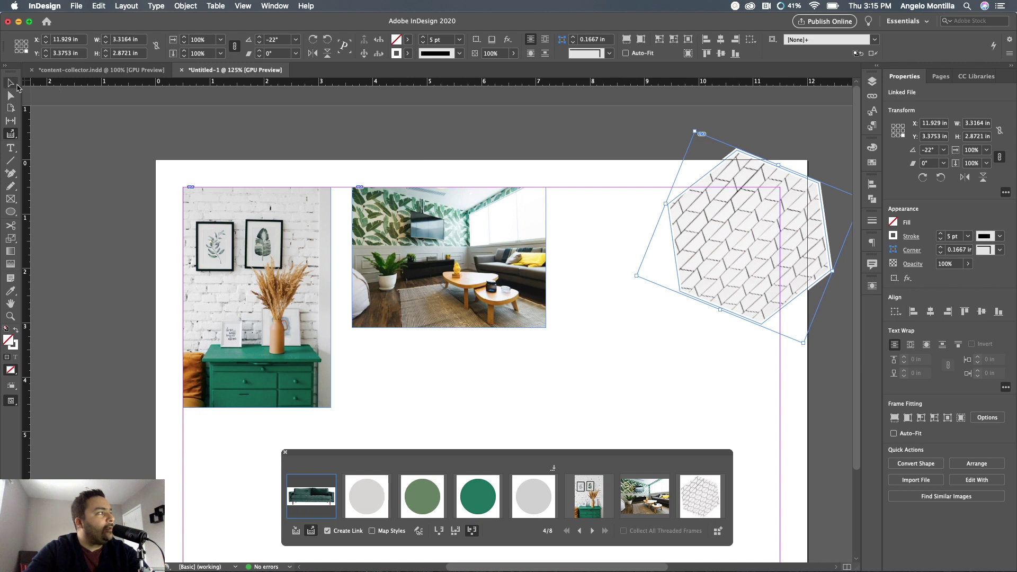
Step: Draw a large frame across the lower middle of the page for the green couch
scroll(677, 239, "down", 1)
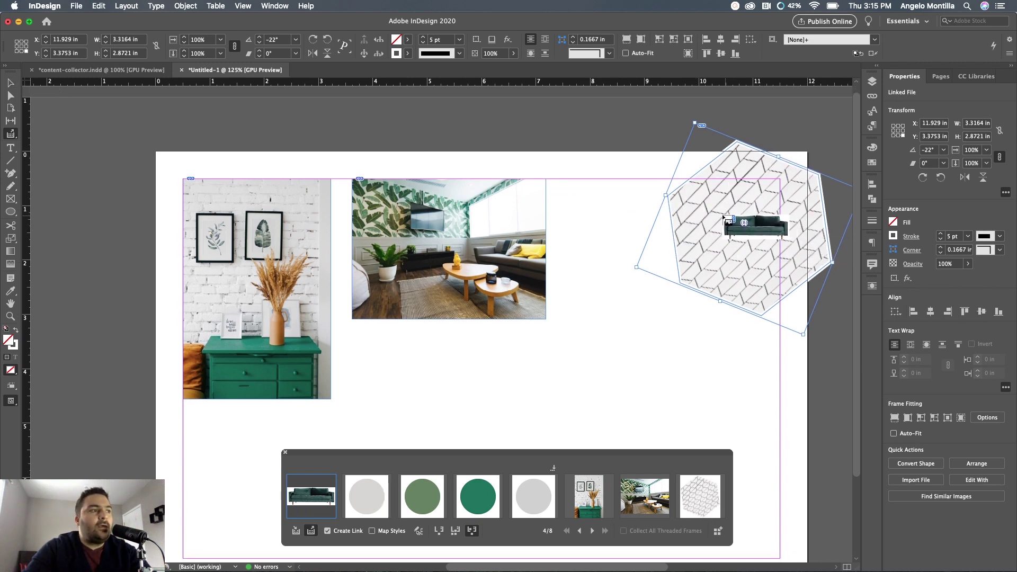
scroll(546, 318, "down", 5)
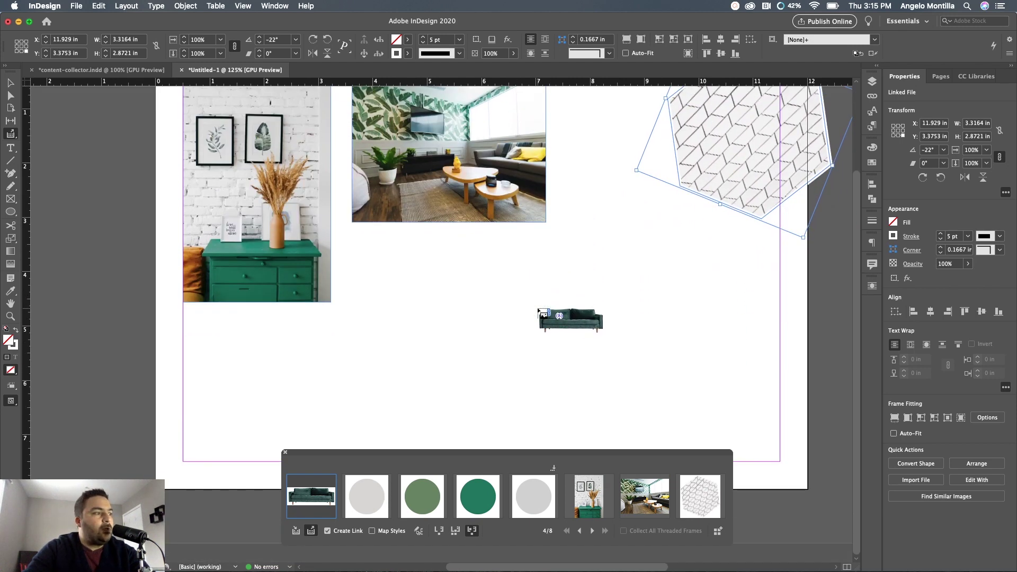
left_click_drag(356, 318, 661, 399)
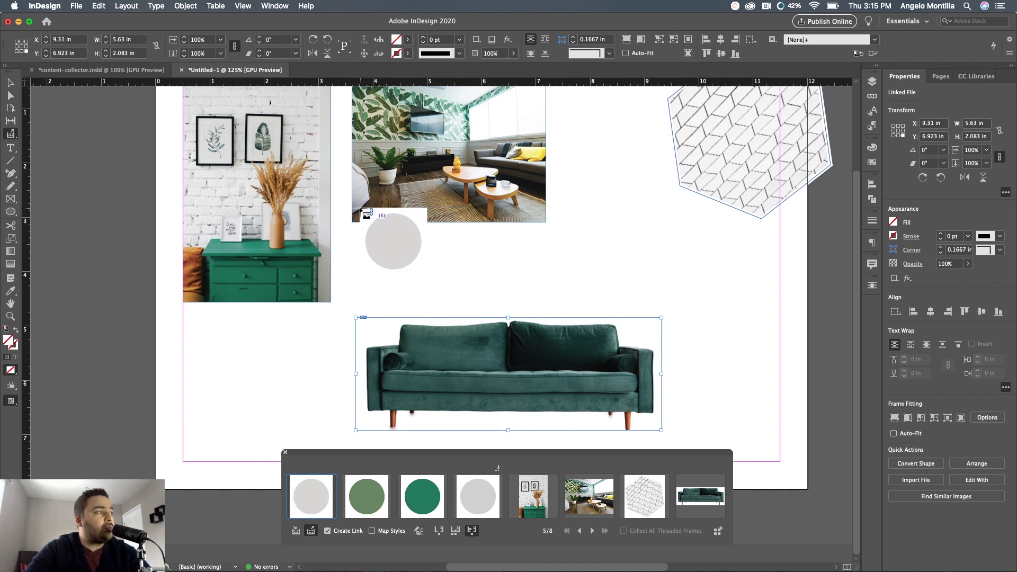
Step: Place the first grey colour circle in a small frame under the room photo
left_click_drag(360, 208, 416, 250)
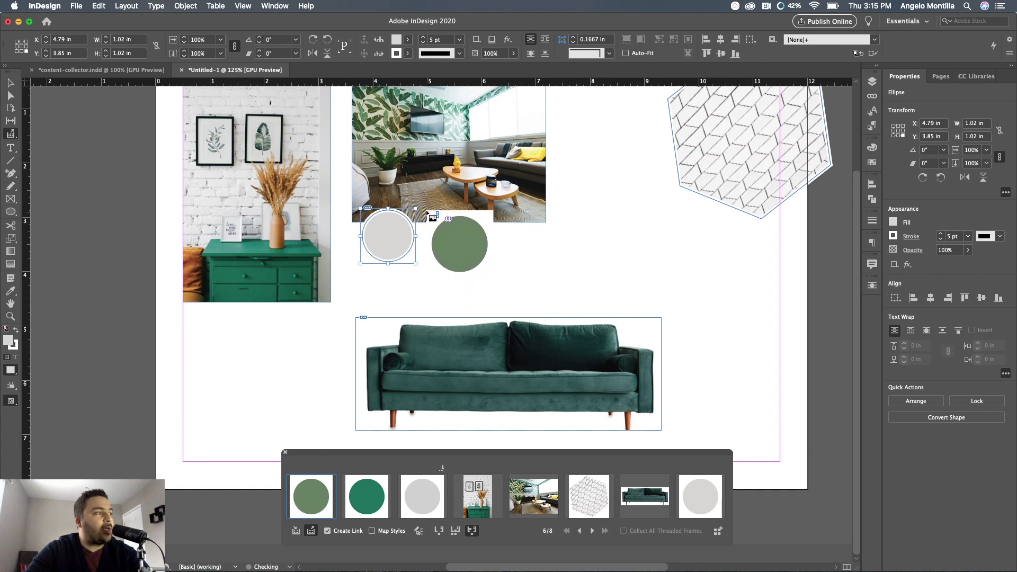
Step: Place the sage green, dark green and last grey circles in a row, redoing the misplaced dark-green one
left_click_drag(425, 208, 480, 263)
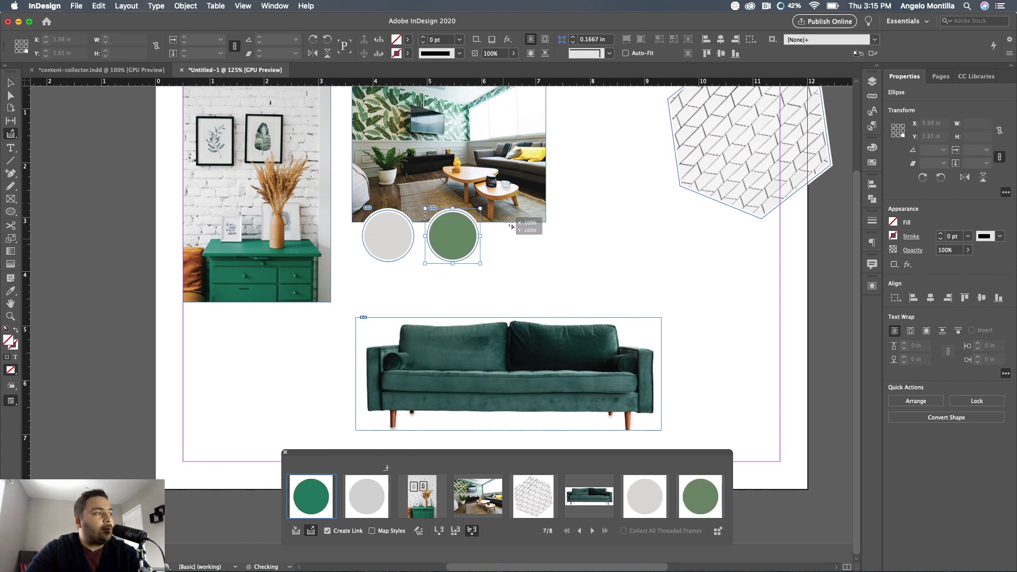
left_click(499, 211)
key("ctrl+z")
left_click_drag(490, 208, 545, 263)
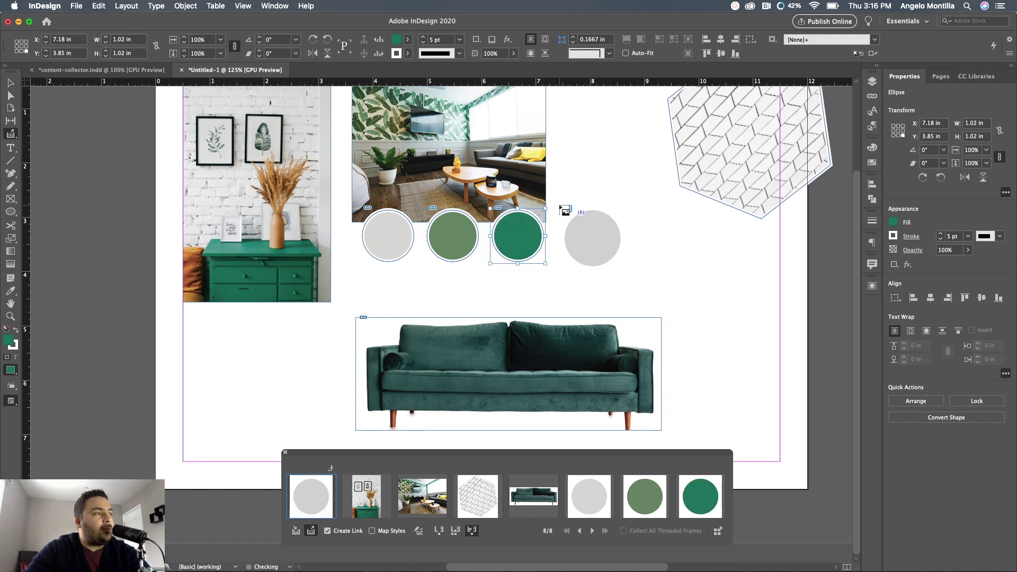
left_click_drag(557, 204, 606, 258)
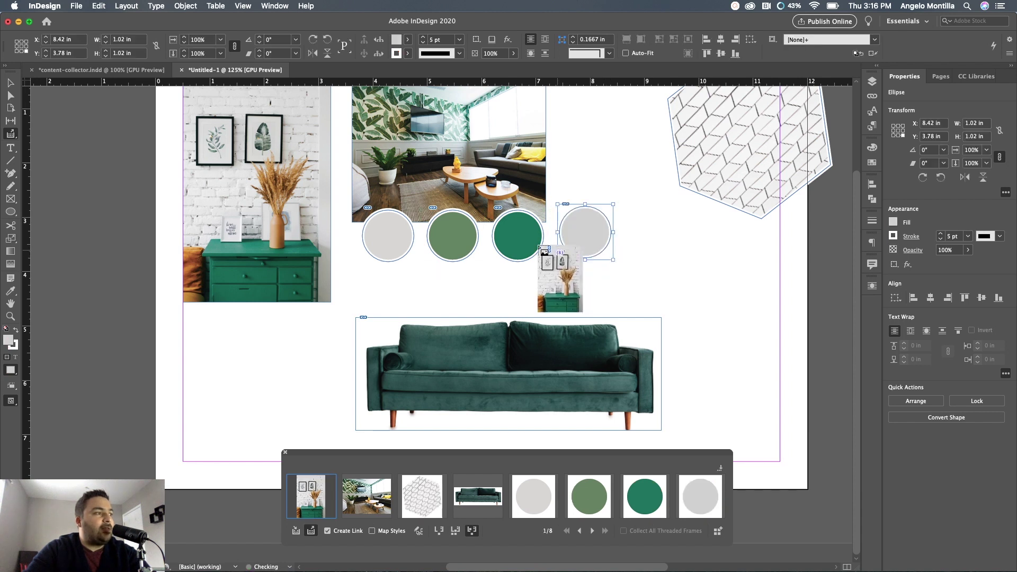
left_click(11, 83)
Step: Align the four colour circles on their vertical centres and distribute them evenly across the row
scroll(640, 312, "up", 4)
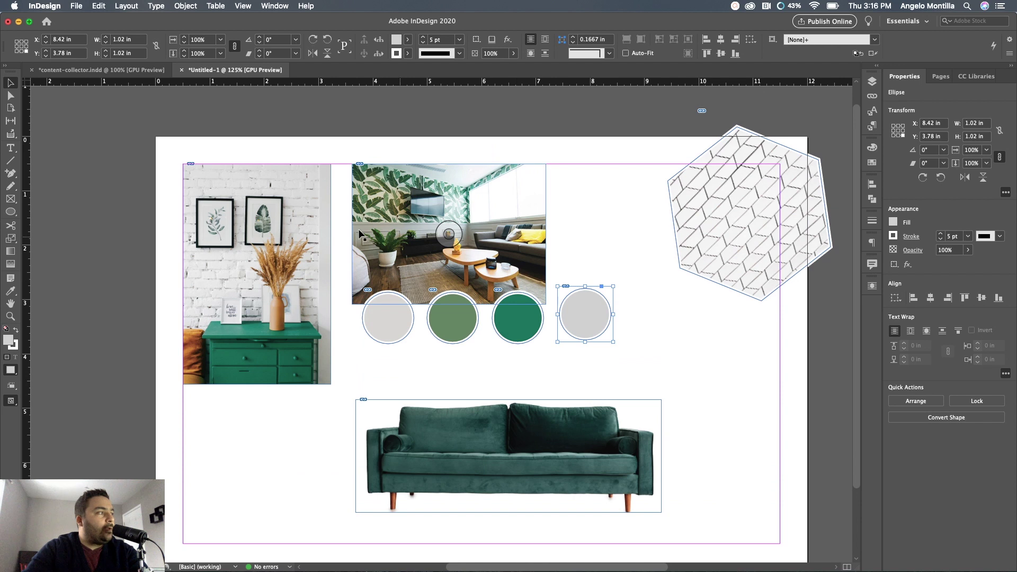
left_click(200, 220)
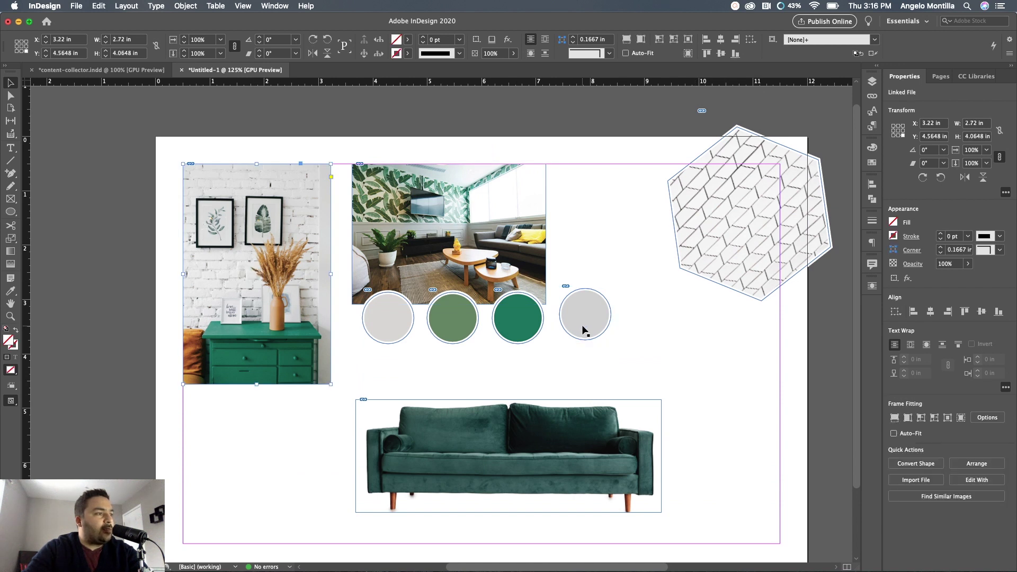
left_click_drag(659, 320, 455, 341)
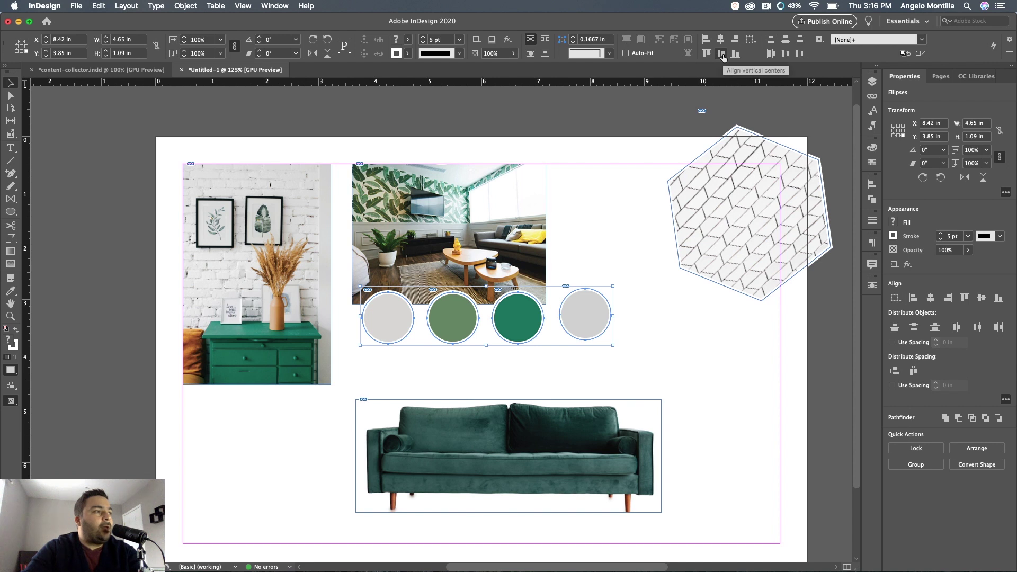
left_click(721, 53)
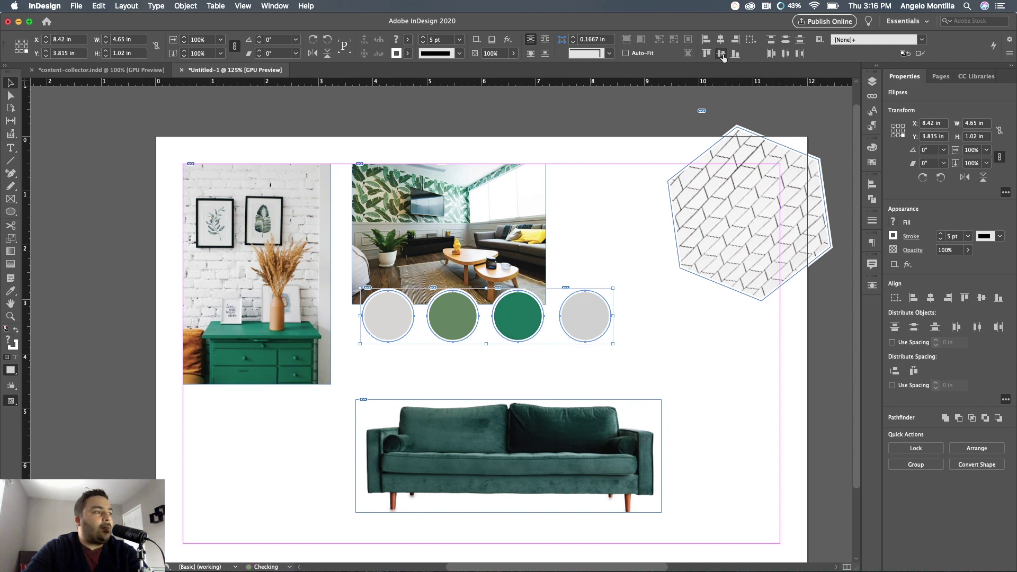
left_click(786, 53)
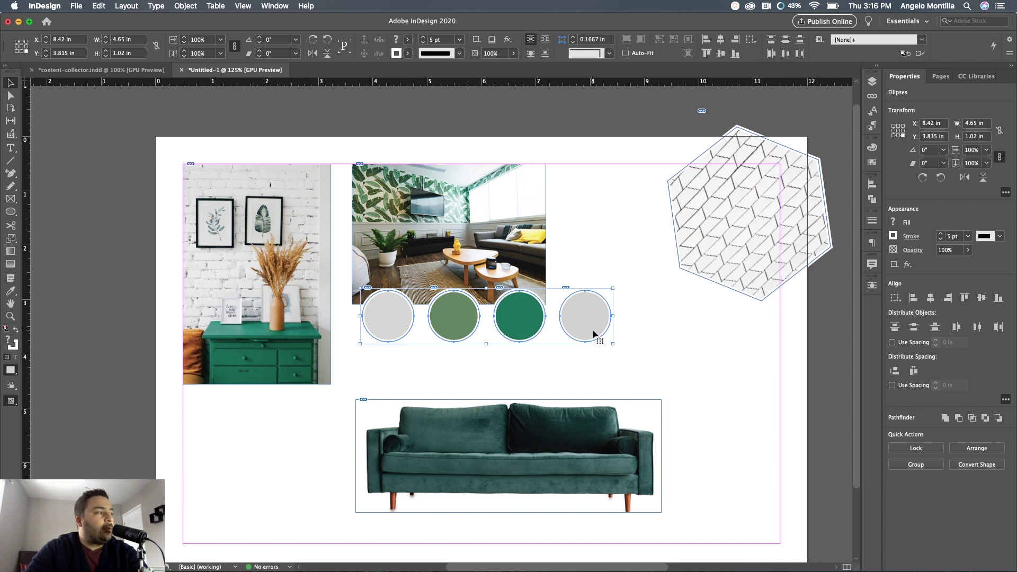
left_click(555, 316)
left_click(551, 236)
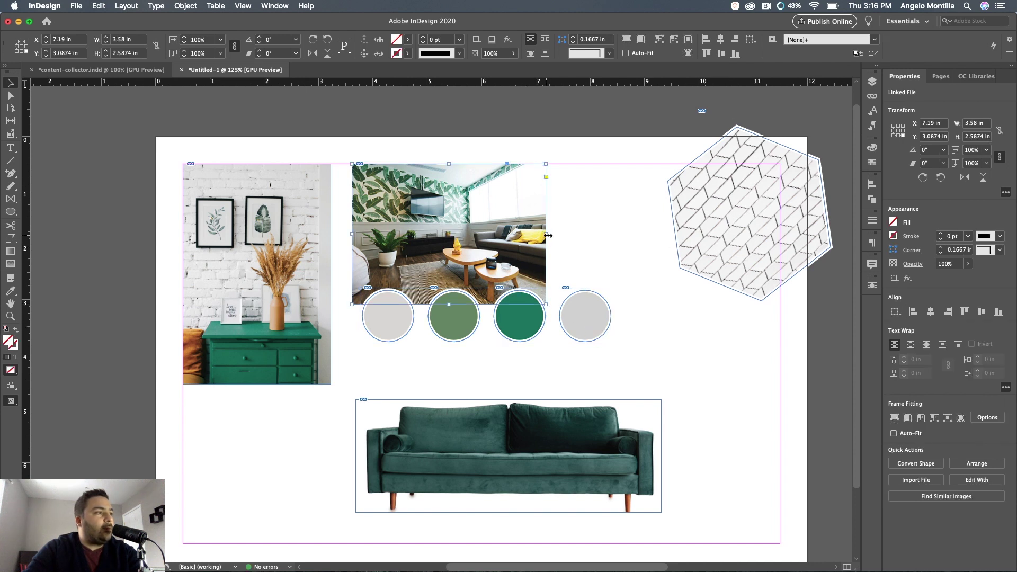
Step: Stretch the living-room photo frame rightward and refit the picture with Content-Aware Fit
left_click_drag(548, 236, 649, 238)
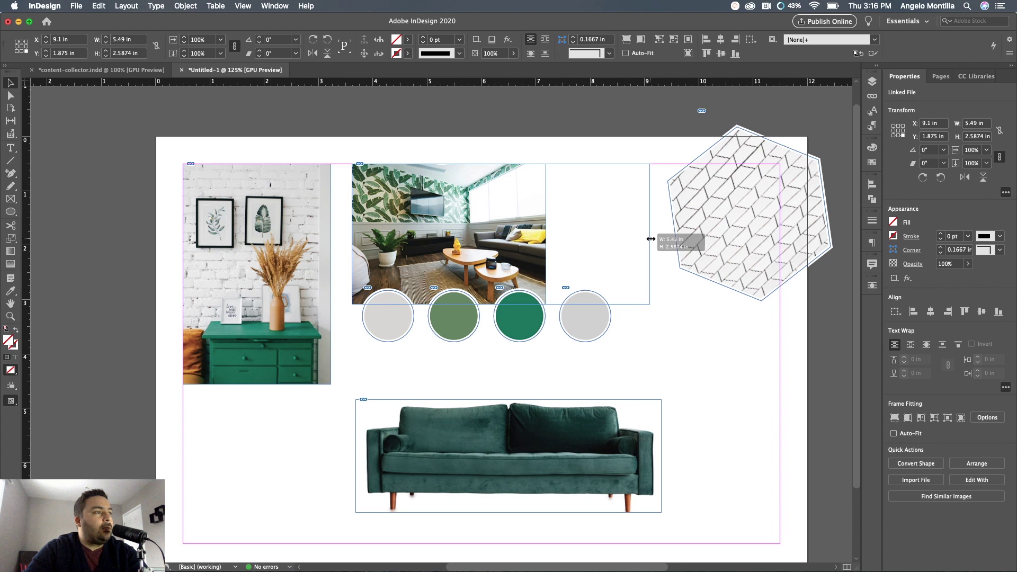
left_click(501, 235)
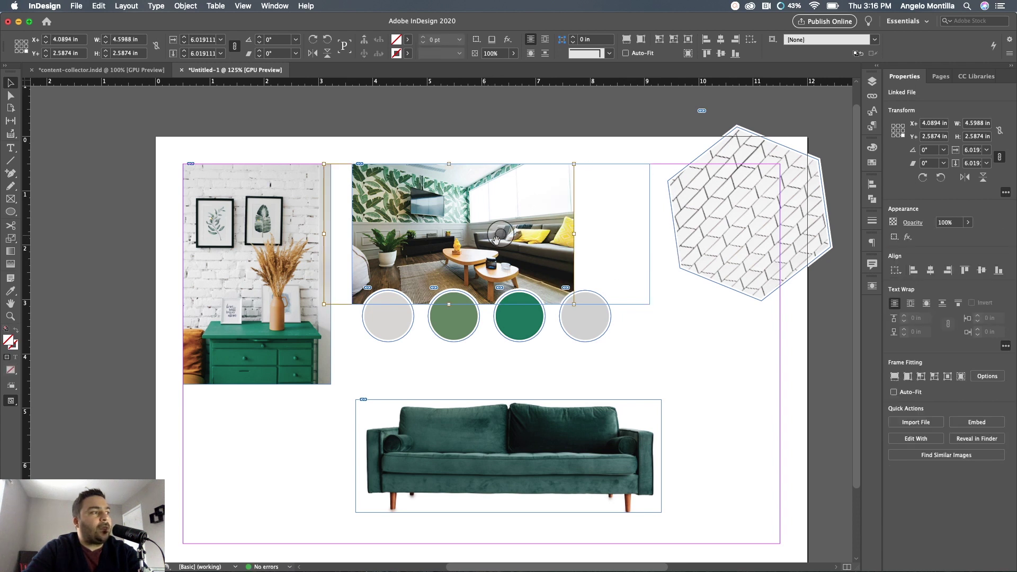
left_click(960, 380)
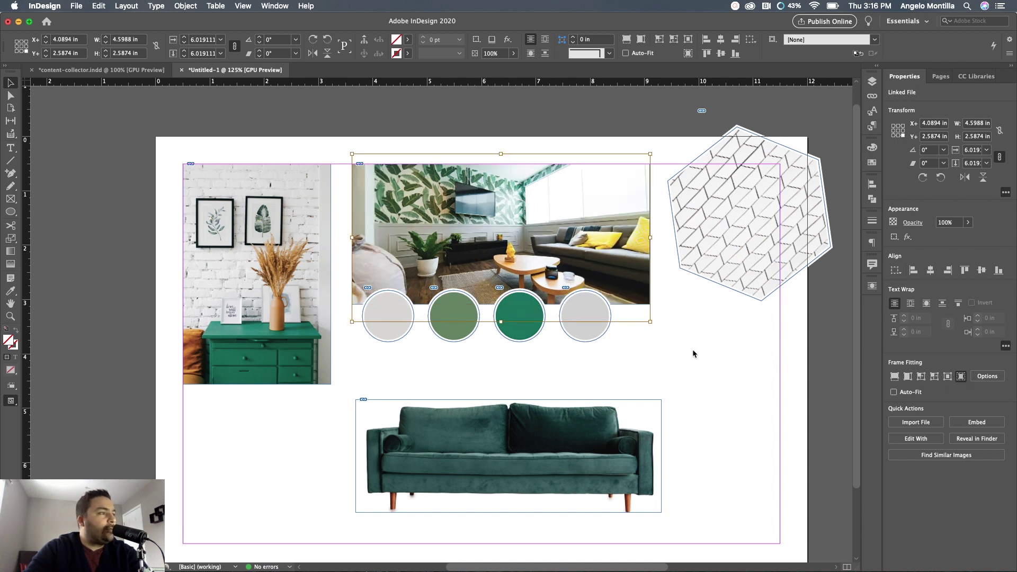
left_click(693, 375)
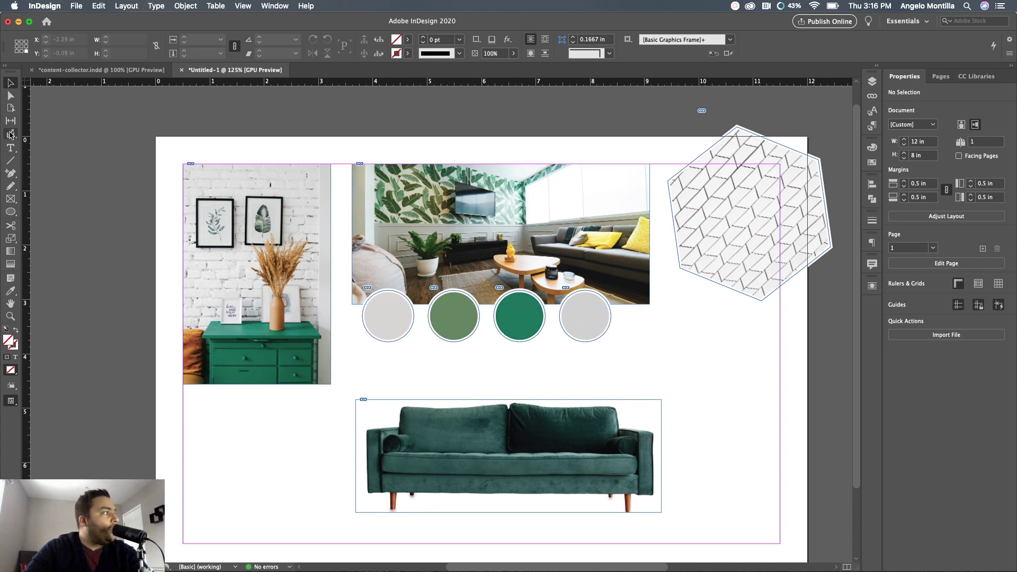
Step: Reopen the Content Conveyor with all eight items and place the dresser photo again above the couch
left_click(11, 134)
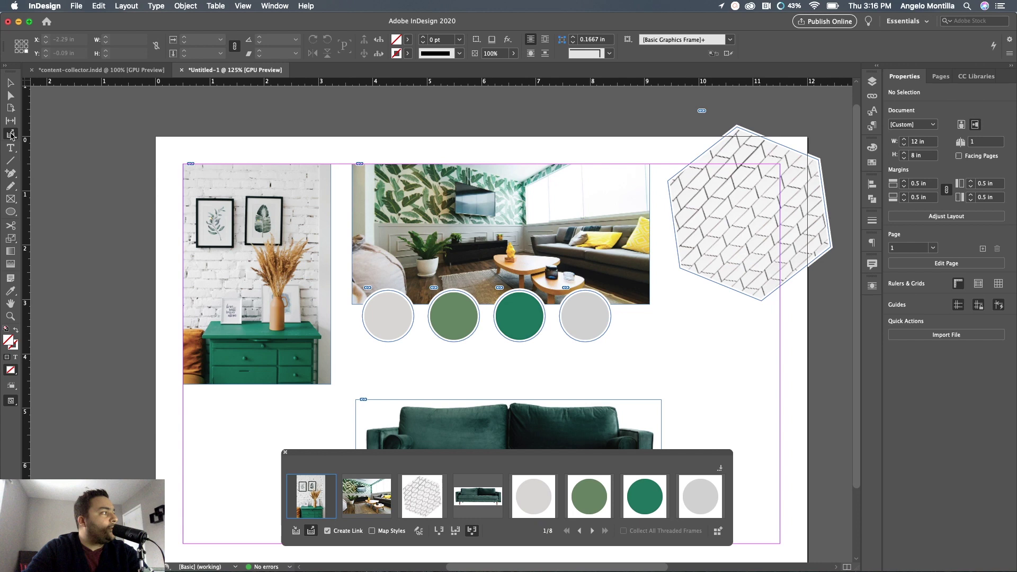
left_click(12, 134)
scroll(365, 296, "down", 3)
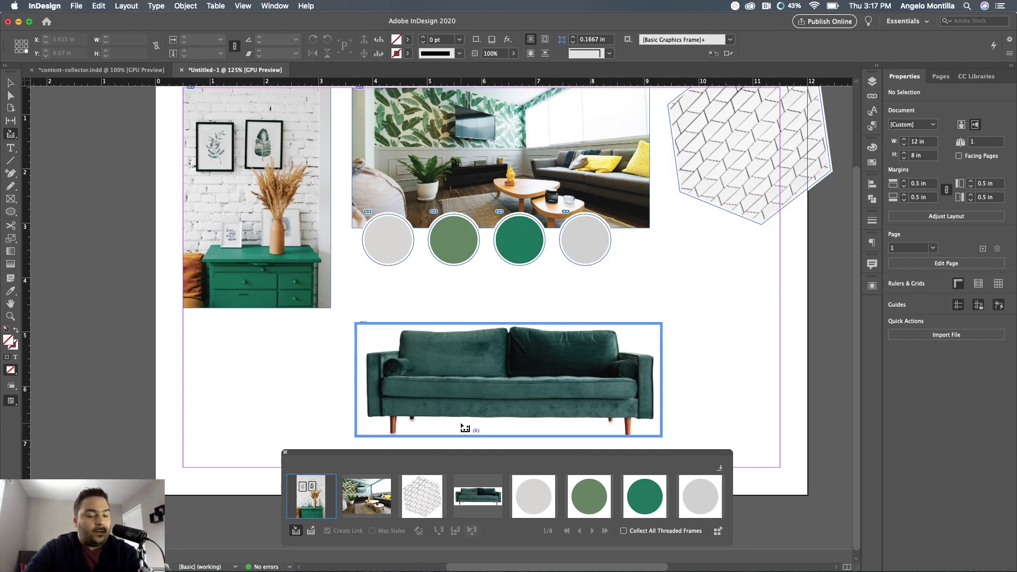
key("b")
left_click(416, 285)
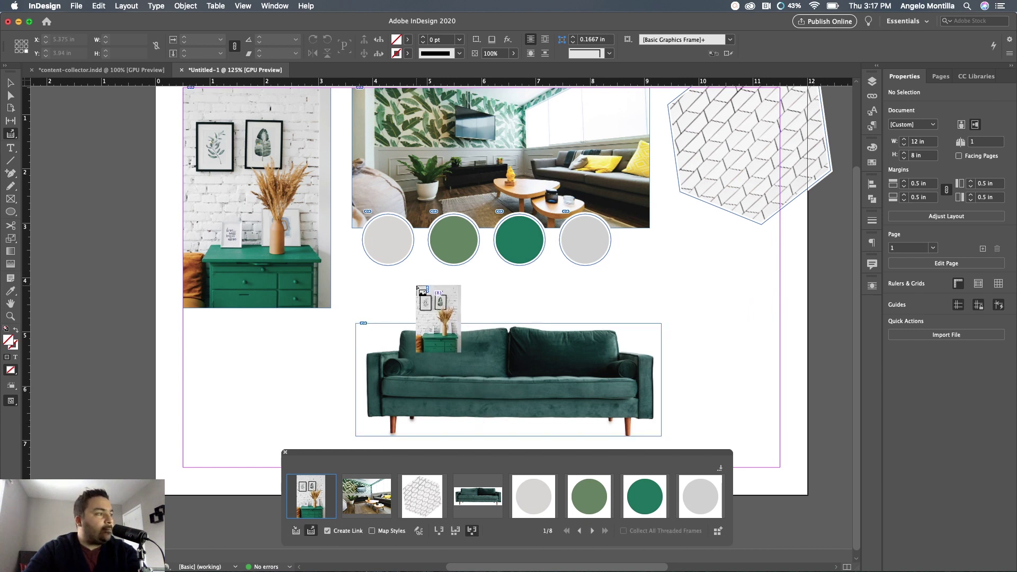
scroll(422, 291, "down", 1)
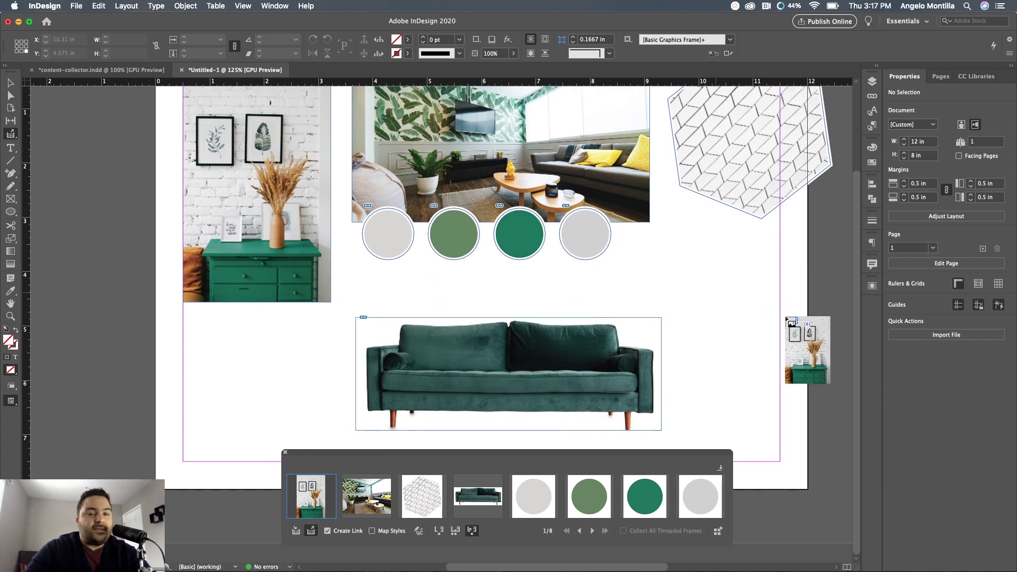